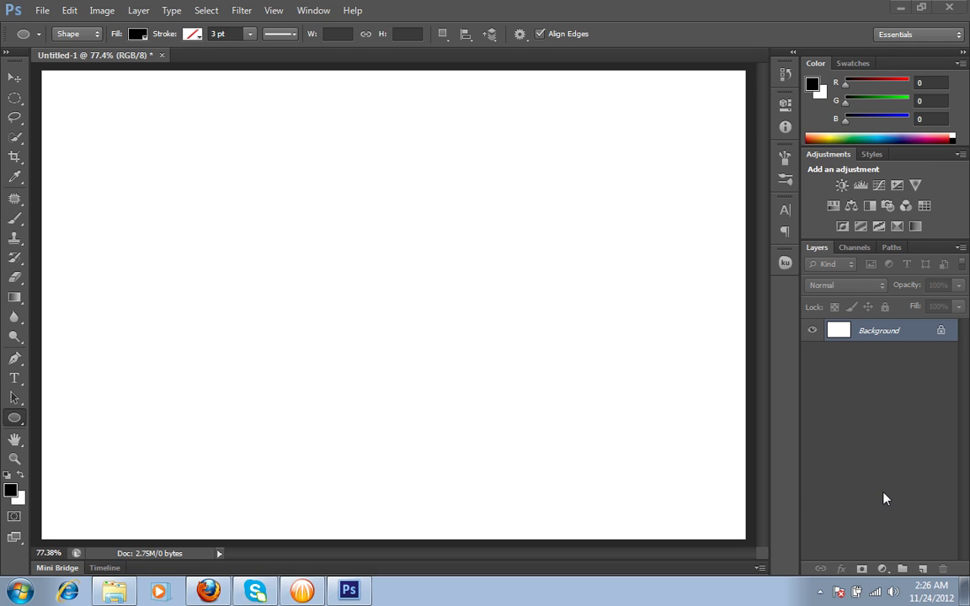
With the Ellipse Tool in Path mode, draw a circle about 15.24 cm across near the canvas centre.
{"action": "left_click", "coordinate": [15, 419]}
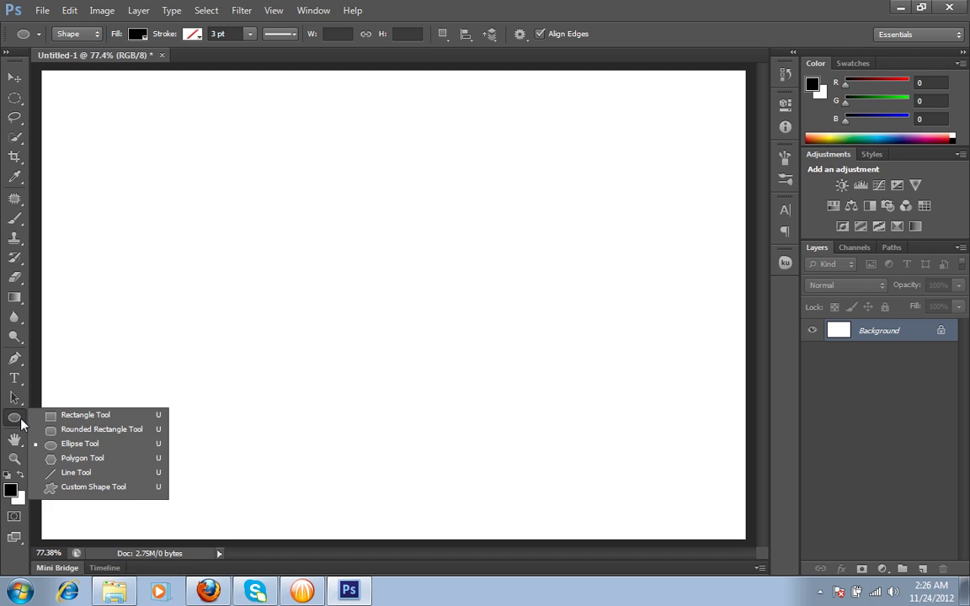
{"action": "left_click", "coordinate": [82, 447]}
{"action": "left_click", "coordinate": [94, 37]}
{"action": "left_click", "coordinate": [72, 62]}
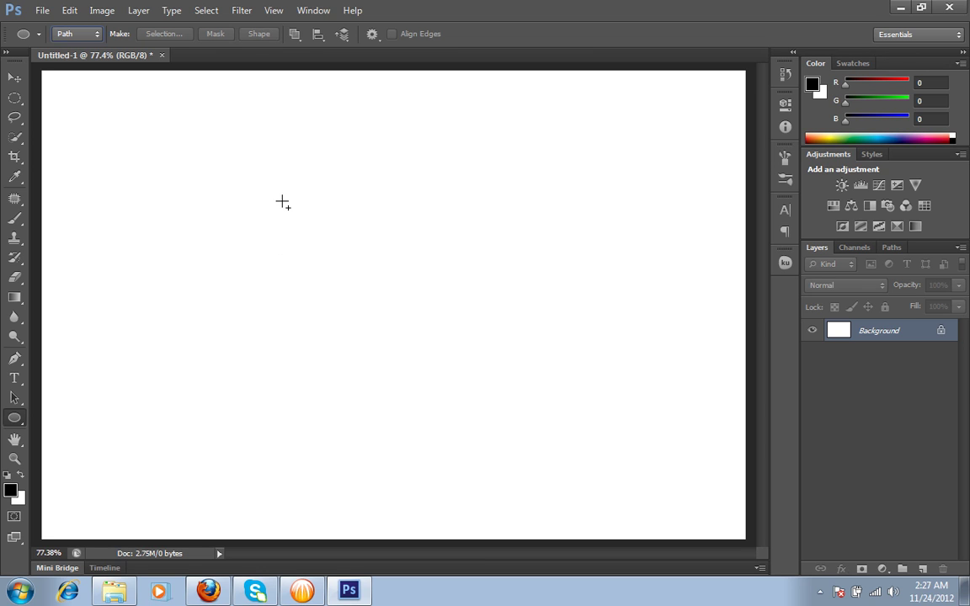
{"action": "left_click_drag", "start_coordinate": [283, 203], "coordinate": [535, 496]}
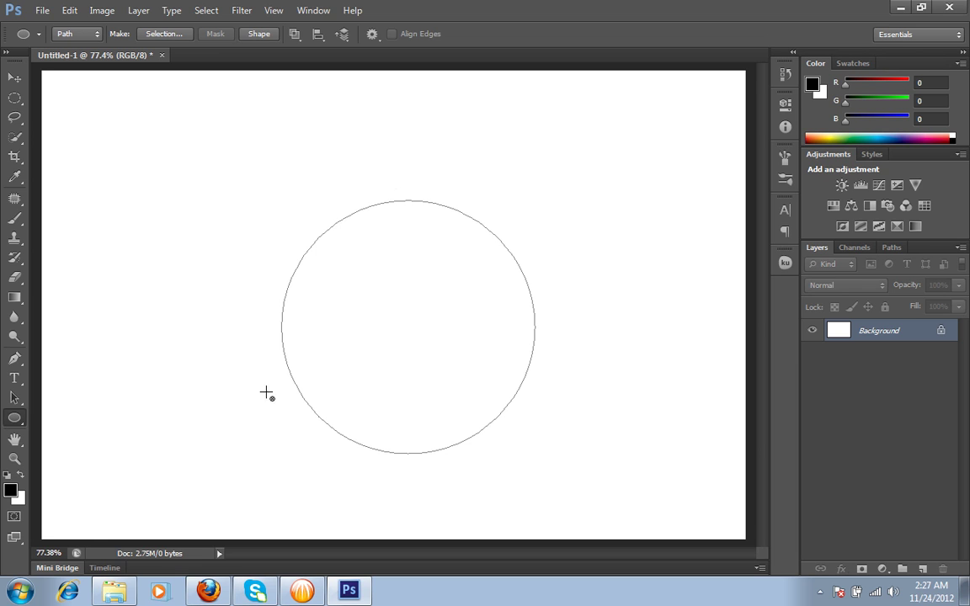
Type 'so welcome in my channel of photoshop cs6 you can contact me any time photoshop' along the circle path.
{"action": "left_click", "coordinate": [19, 381]}
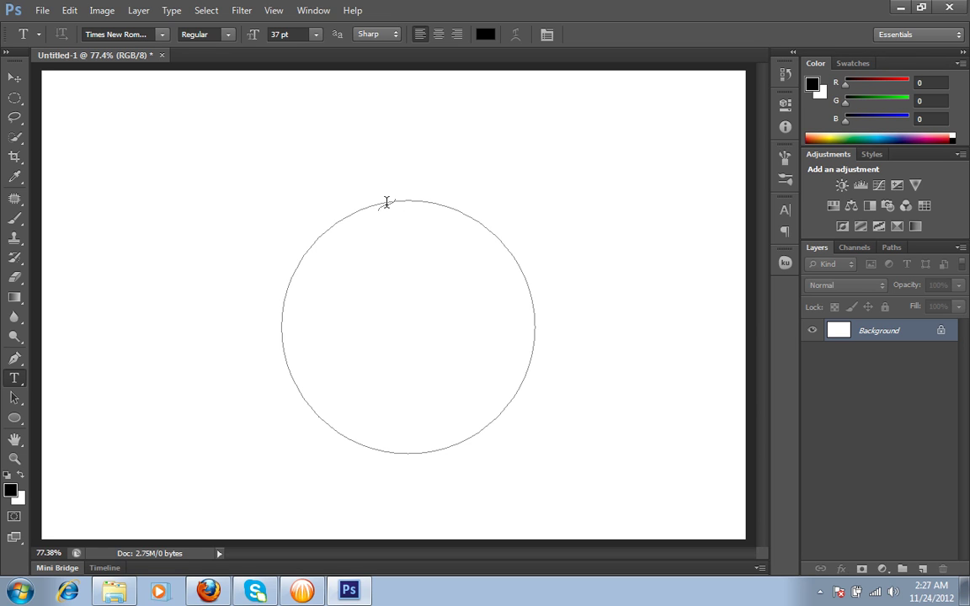
{"action": "left_click", "coordinate": [386, 203]}
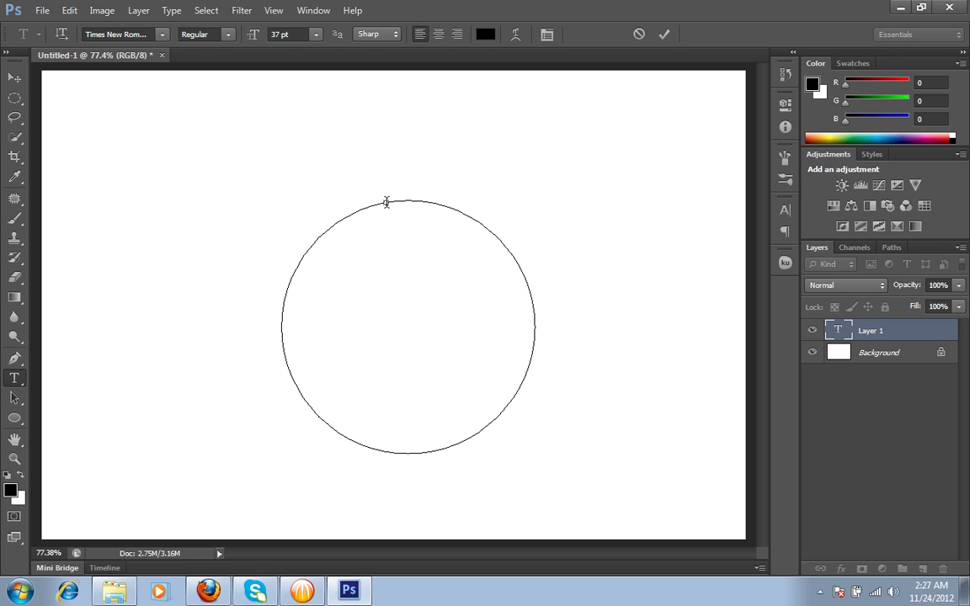
{"action": "left_click", "coordinate": [386, 203]}
{"action": "type", "text": "so we"}
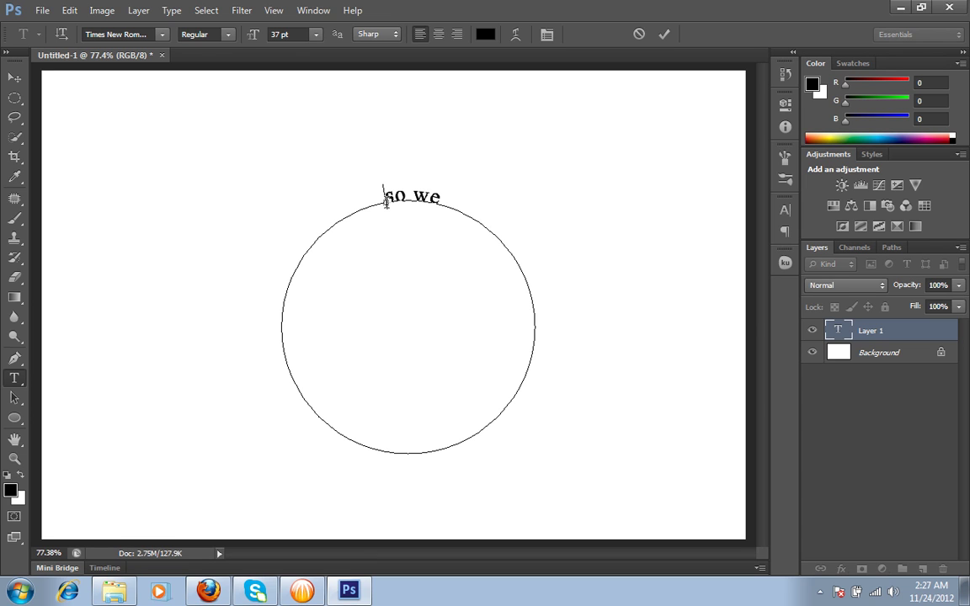
{"action": "type", "text": "lcome is"}
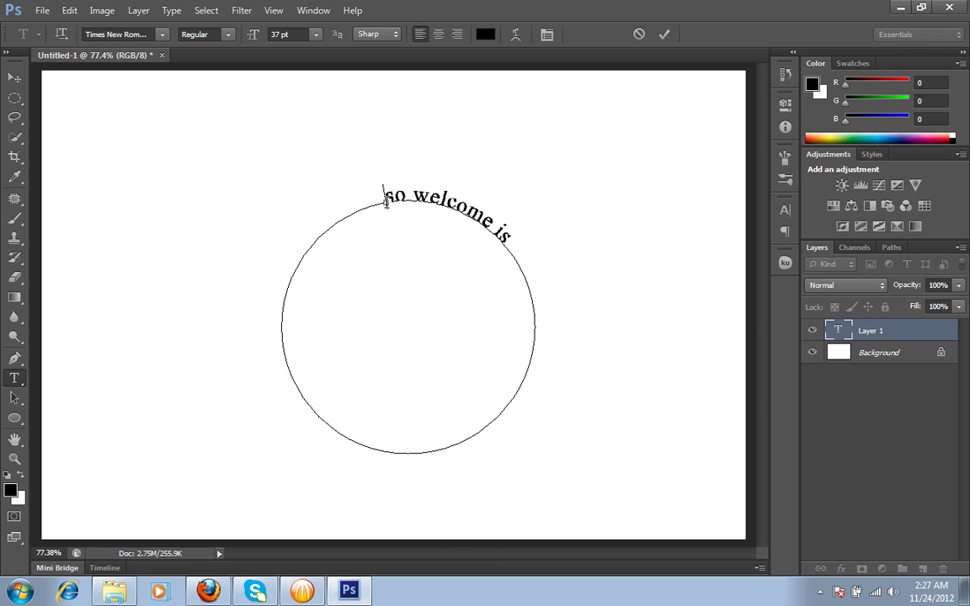
{"action": "key", "text": "BackSpace"}
{"action": "type", "text": "in my c"}
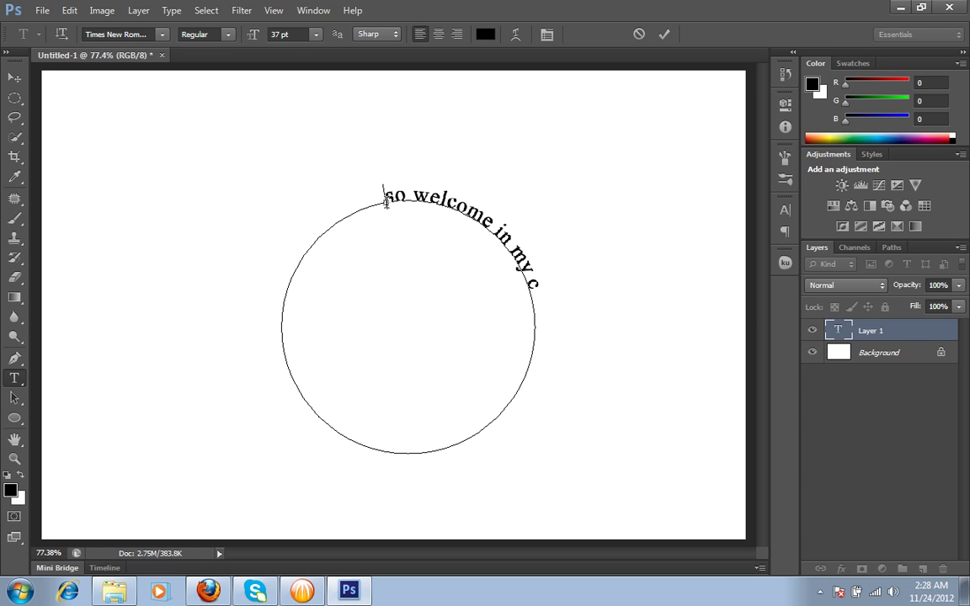
{"action": "type", "text": "hannel of photoshop cs6"}
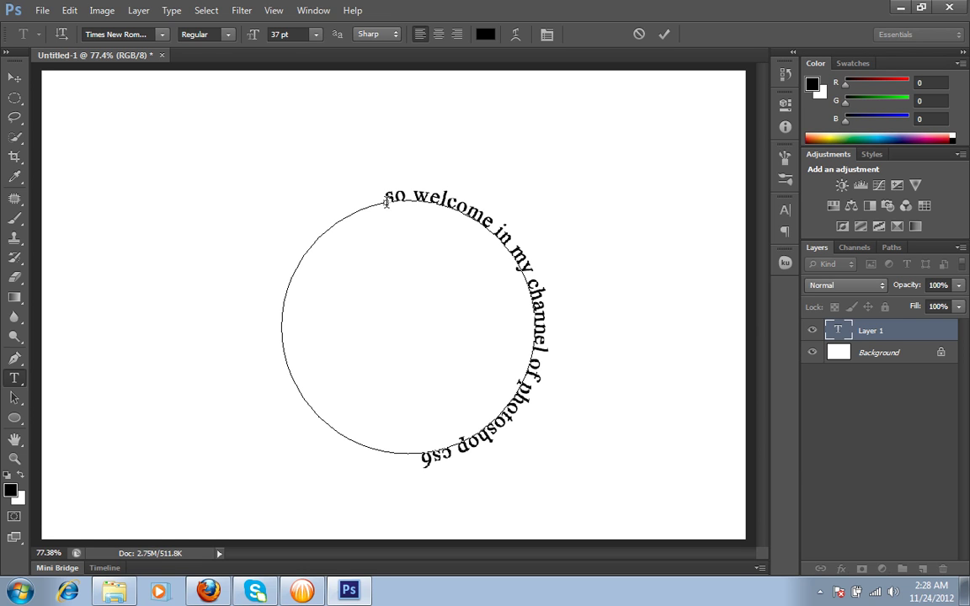
{"action": "type", "text": " you can conta"}
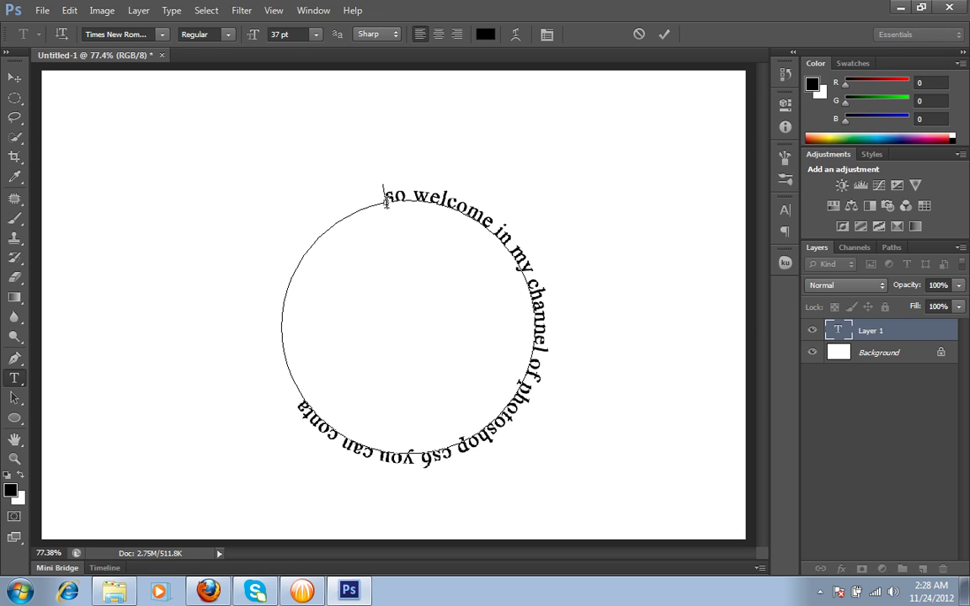
{"action": "type", "text": "ct me any"}
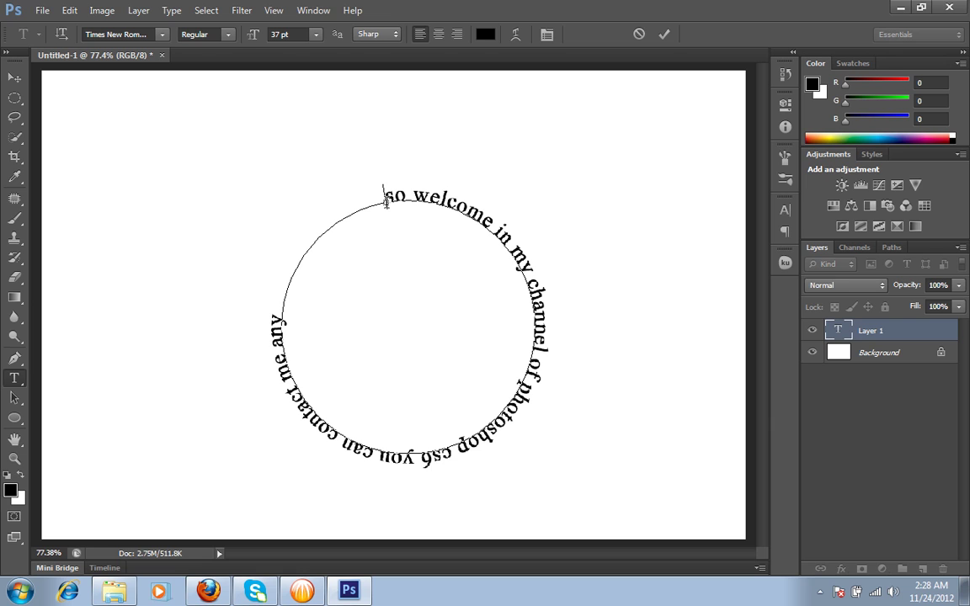
{"action": "type", "text": " time photoshop"}
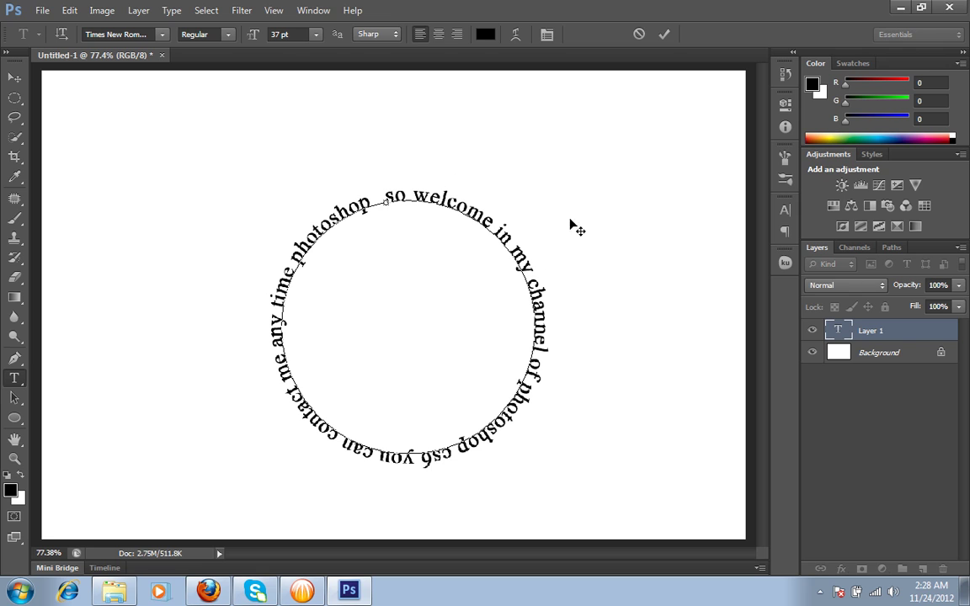
Commit the circular text and give its layer a red Color Overlay.
{"action": "left_click", "coordinate": [665, 37]}
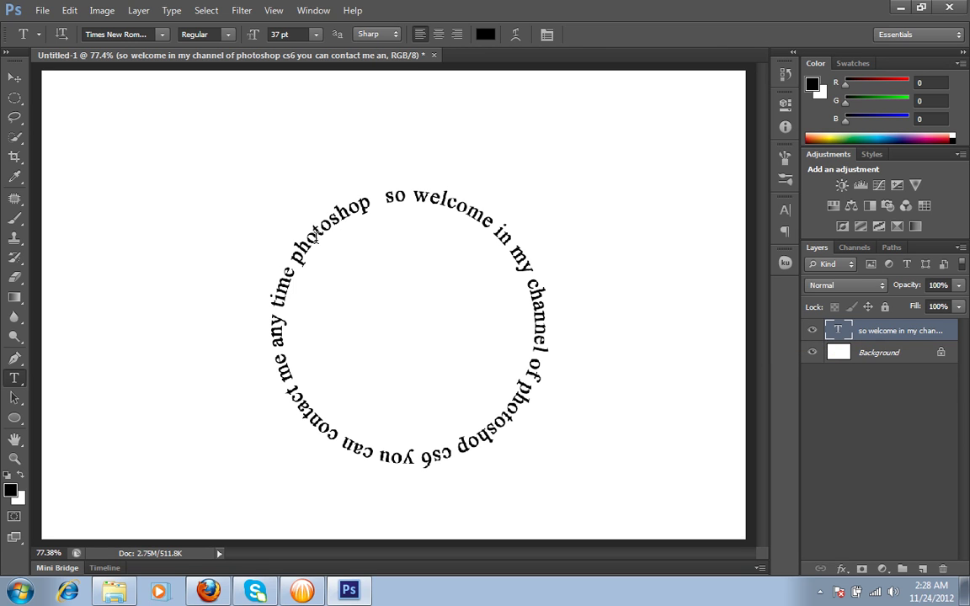
{"action": "right_click", "coordinate": [901, 333]}
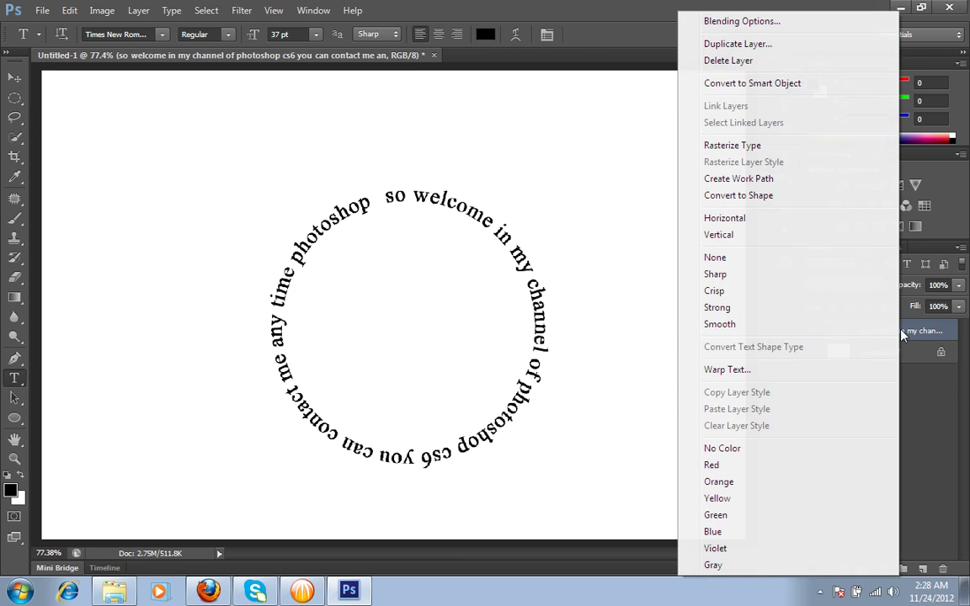
{"action": "left_click", "coordinate": [769, 23]}
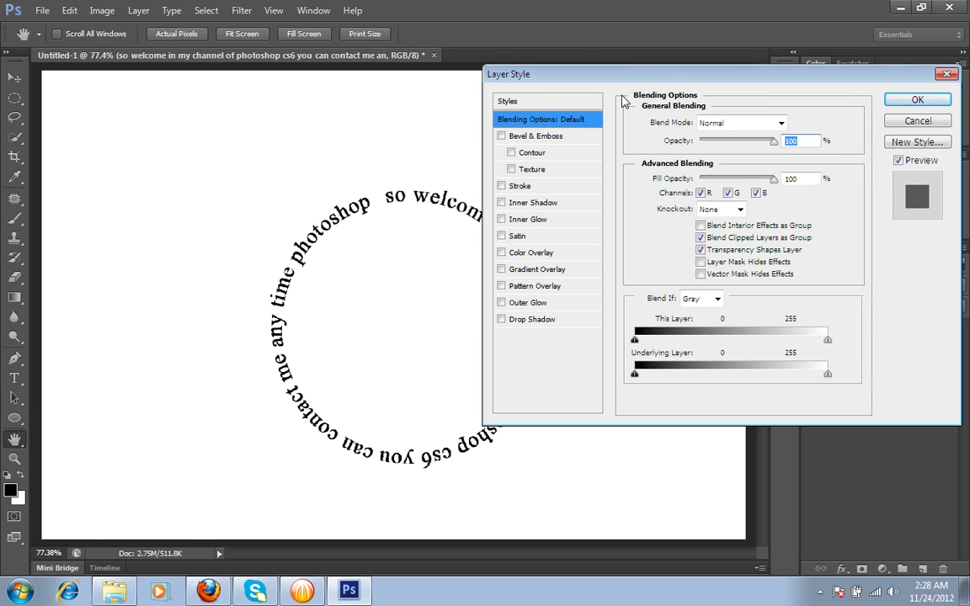
{"action": "left_click_drag", "start_coordinate": [642, 76], "coordinate": [709, 59]}
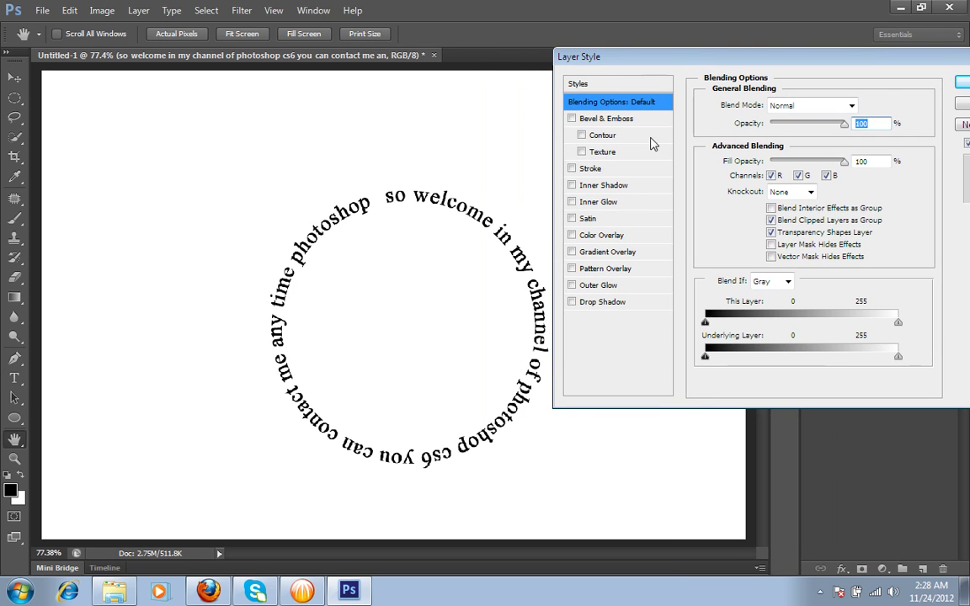
{"action": "left_click", "coordinate": [598, 236]}
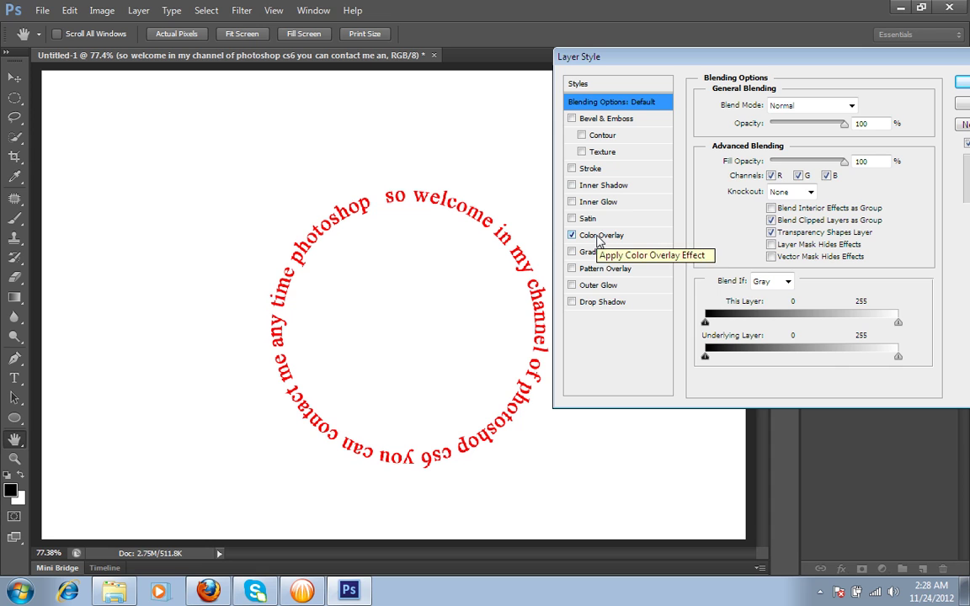
{"action": "left_click", "coordinate": [598, 238]}
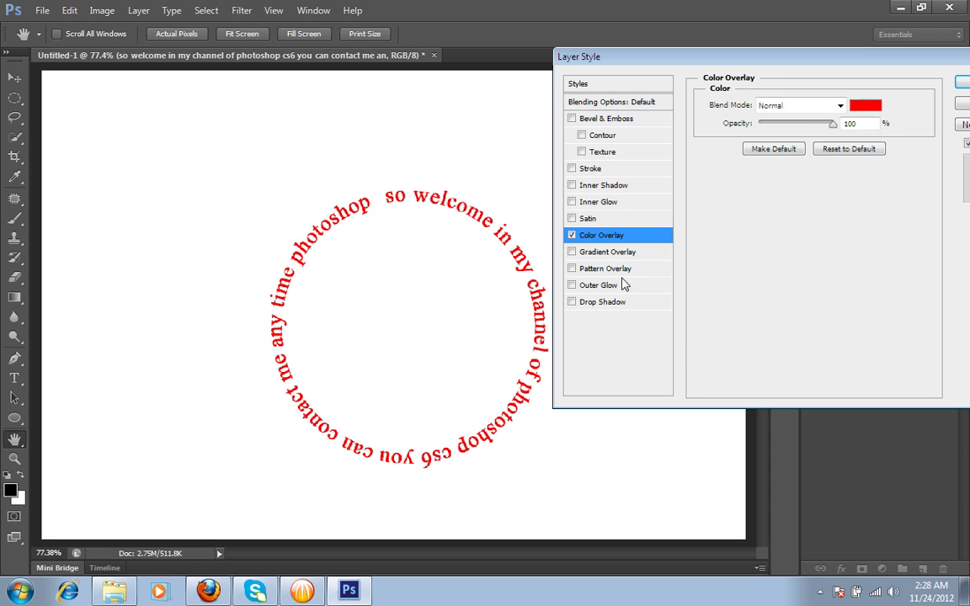
Add a Drop Shadow at about 42% opacity and apply the layer style.
{"action": "left_click", "coordinate": [573, 302]}
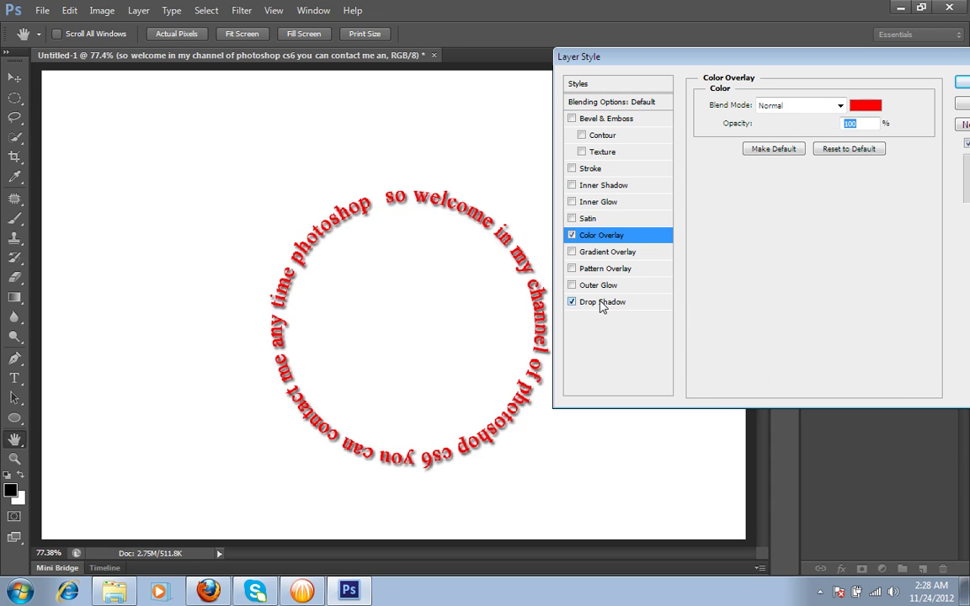
{"action": "left_click", "coordinate": [599, 302]}
{"action": "left_click_drag", "start_coordinate": [806, 129], "coordinate": [791, 129]}
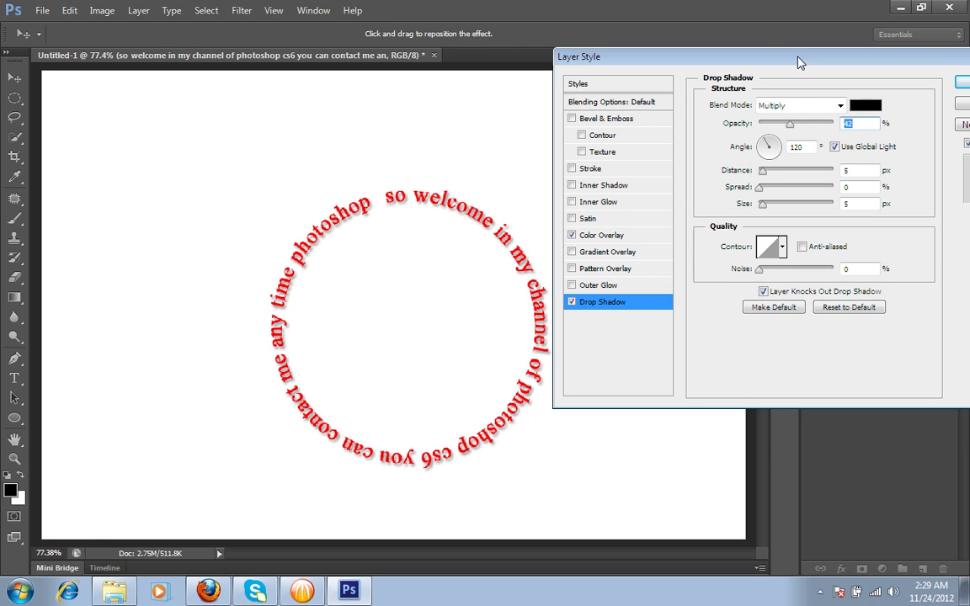
{"action": "left_click_drag", "start_coordinate": [801, 61], "coordinate": [588, 133]}
{"action": "left_click", "coordinate": [772, 155]}
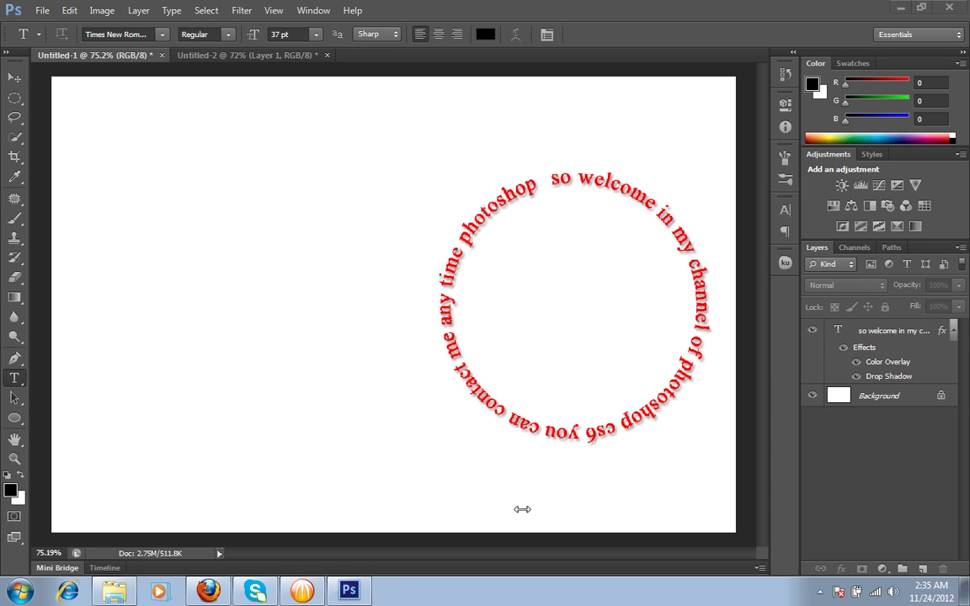
Draw a wavy open path with three curved bends across the left half of the canvas with the Pen tool.
{"action": "left_click", "coordinate": [16, 362]}
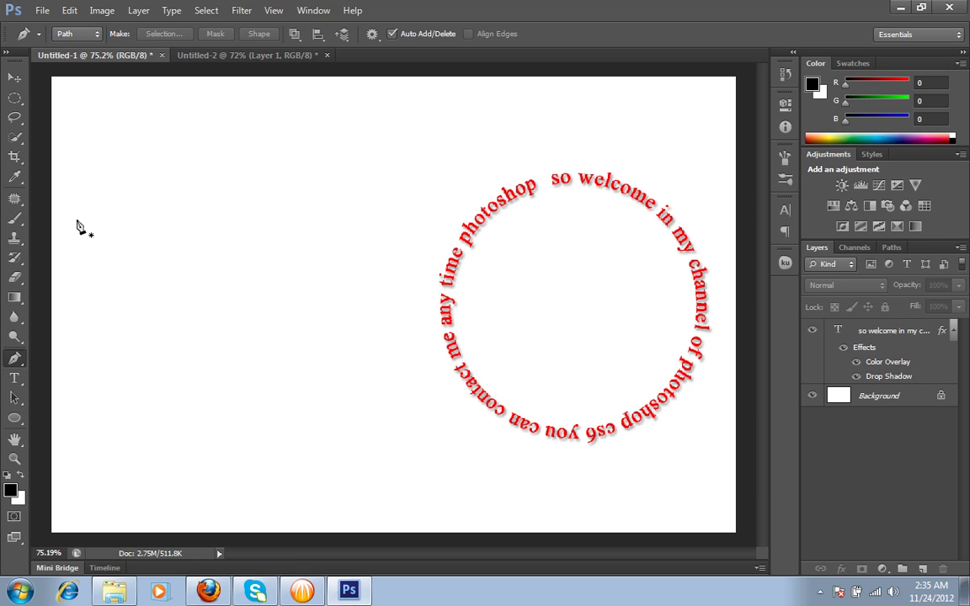
{"action": "left_click", "coordinate": [76, 219]}
{"action": "left_click_drag", "start_coordinate": [223, 235], "coordinate": [278, 309]}
{"action": "left_click_drag", "start_coordinate": [341, 341], "coordinate": [395, 346]}
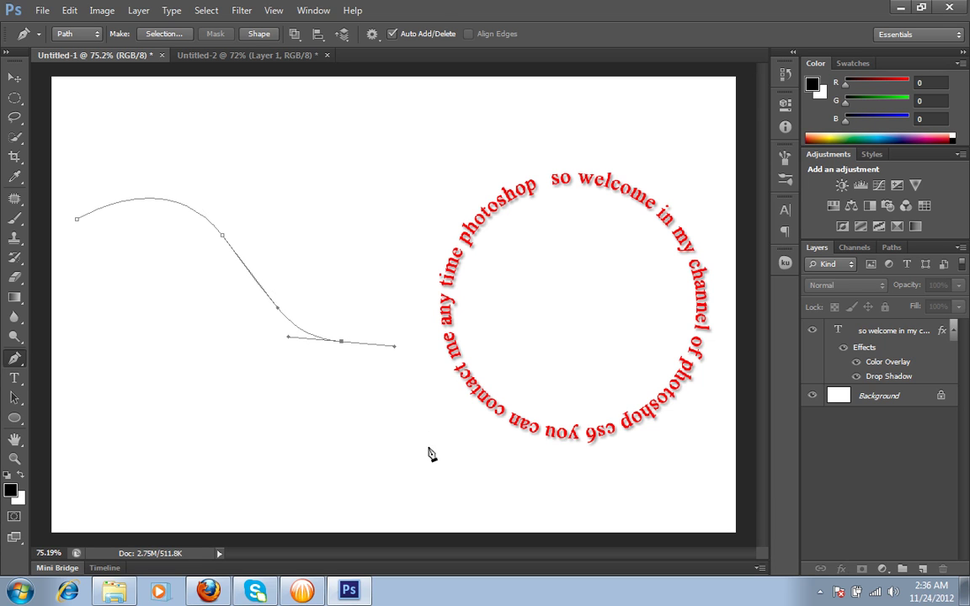
{"action": "left_click_drag", "start_coordinate": [422, 430], "coordinate": [430, 443]}
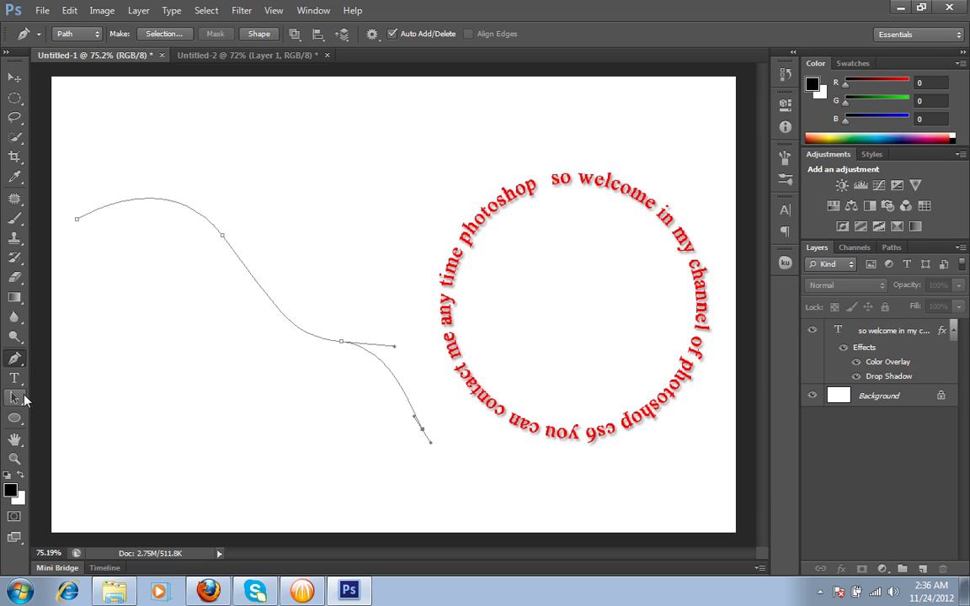
{"action": "left_click", "coordinate": [17, 380]}
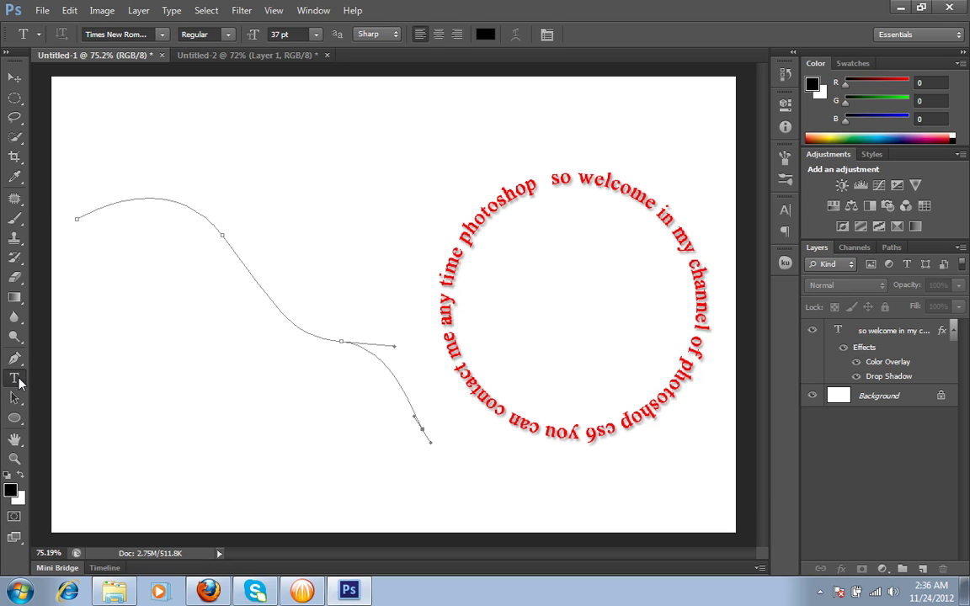
Type 'welcome is photoshop creation' plus the creator's credit along the wavy path and commit it.
{"action": "left_click", "coordinate": [84, 211]}
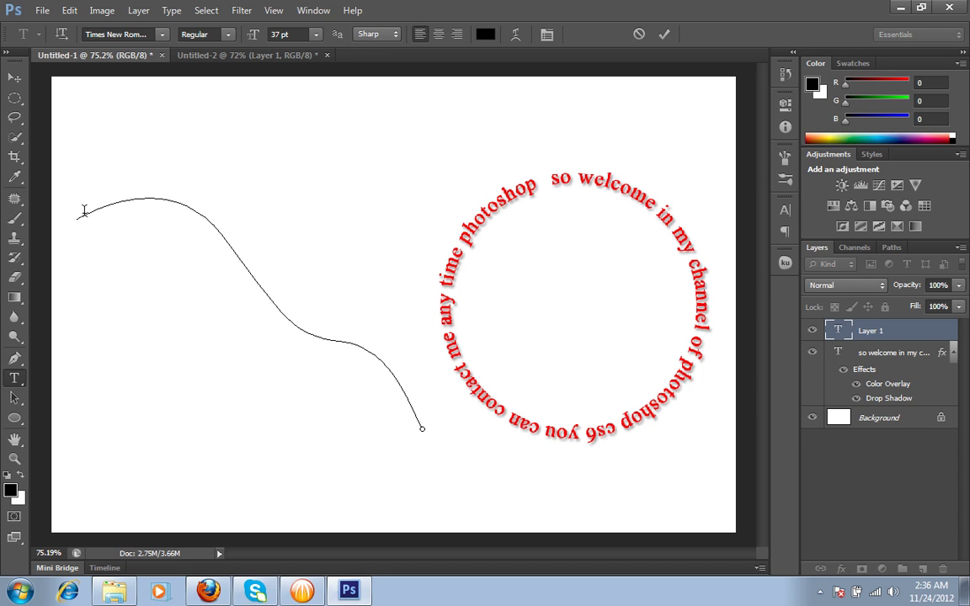
{"action": "type", "text": "welo"}
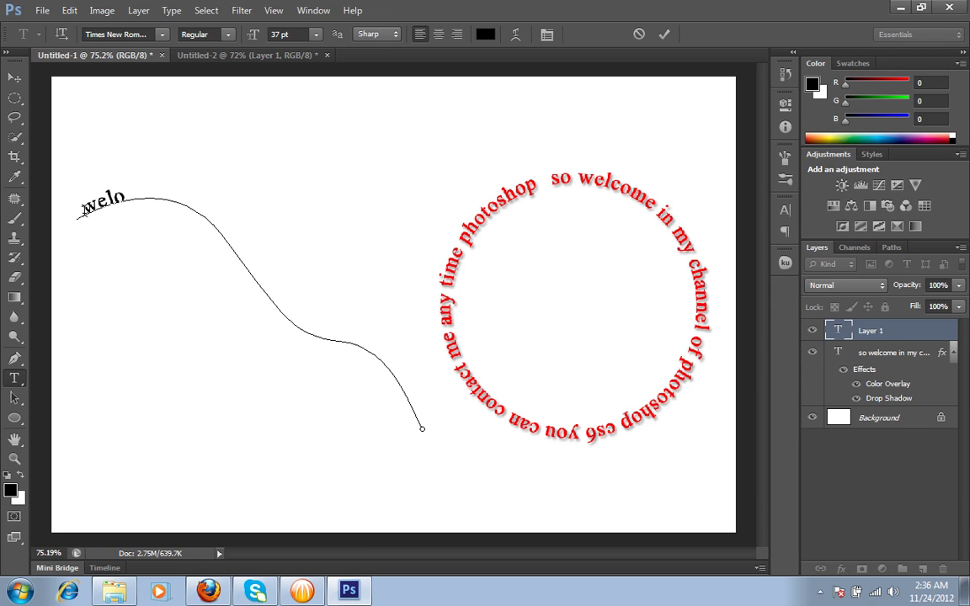
{"action": "key", "text": "BackSpace"}
{"action": "type", "text": "come is photos"}
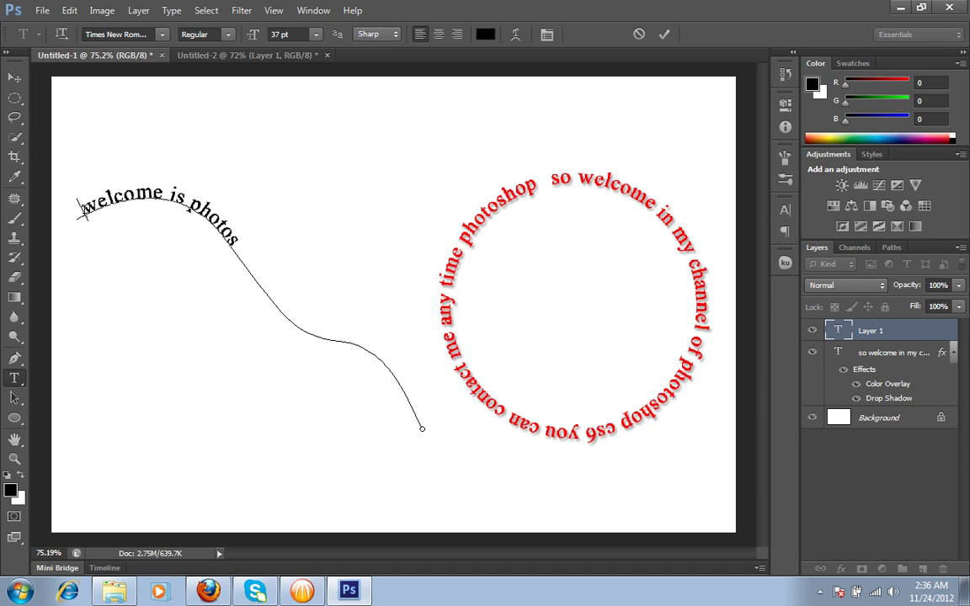
{"action": "type", "text": "hop creation"}
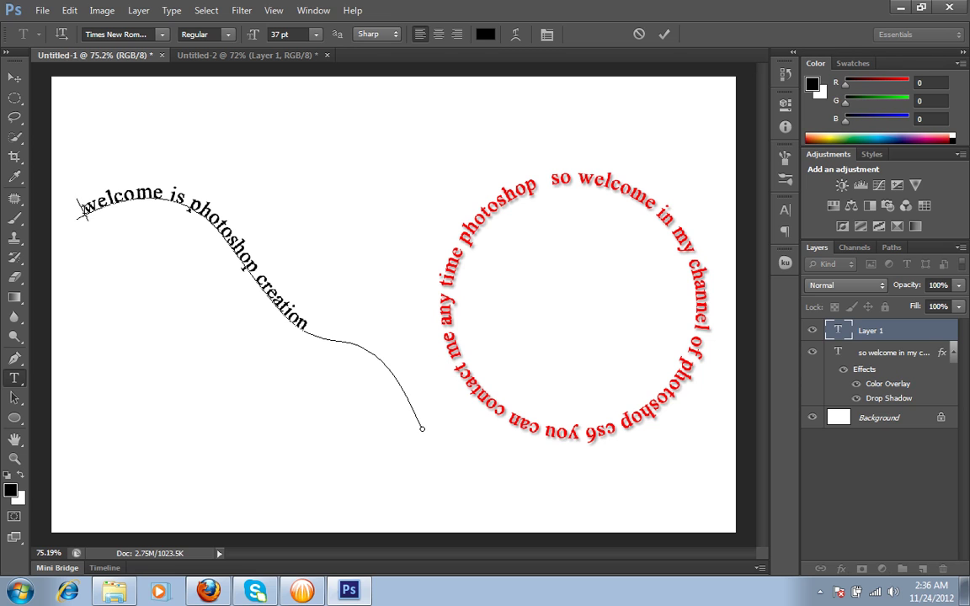
{"action": "type", "text": " arunz creation"}
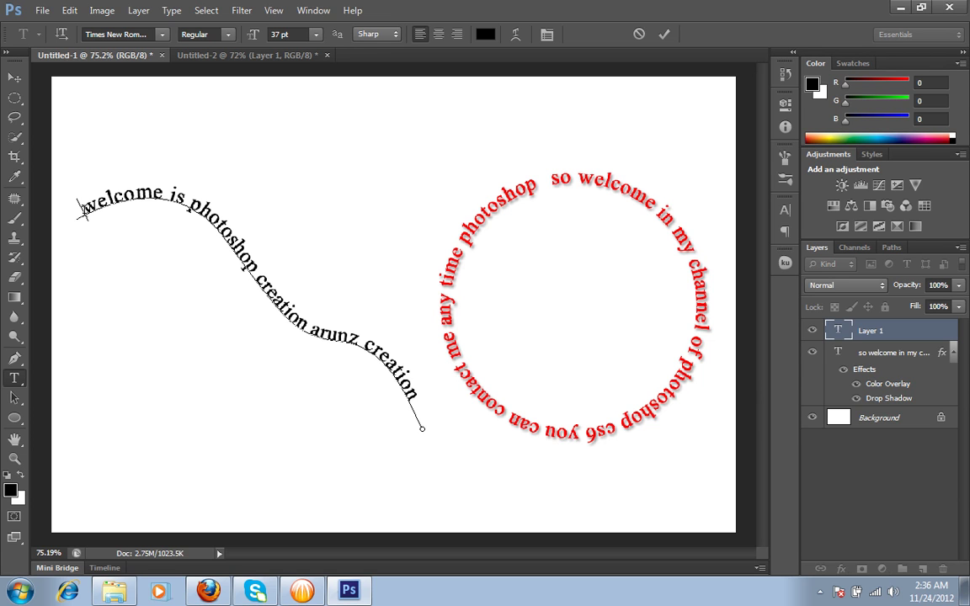
{"action": "left_click", "coordinate": [668, 34]}
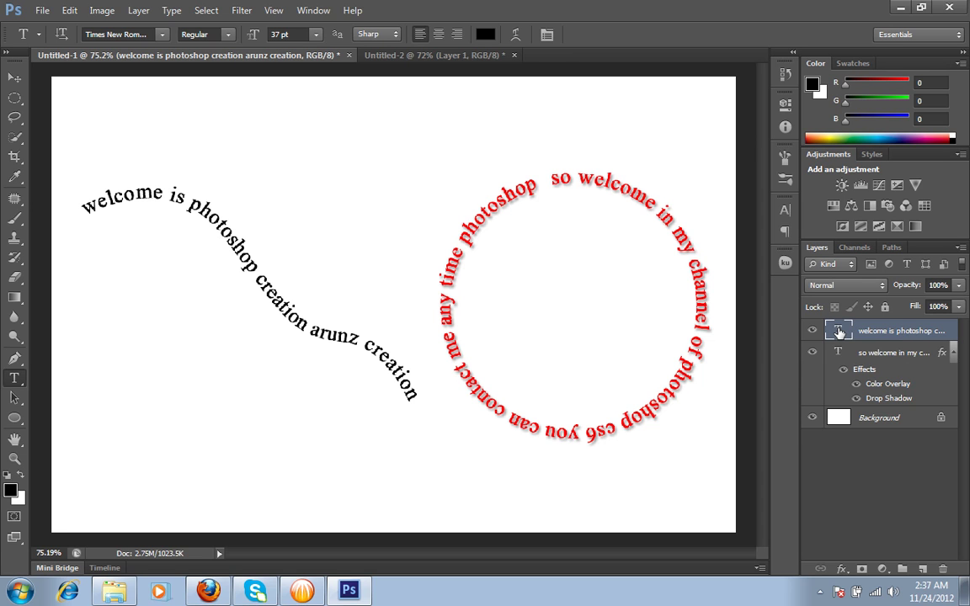
Enable Drop Shadow, Outer Glow and Color Overlay in the curved text layer's Blending Options.
{"action": "right_click", "coordinate": [839, 333]}
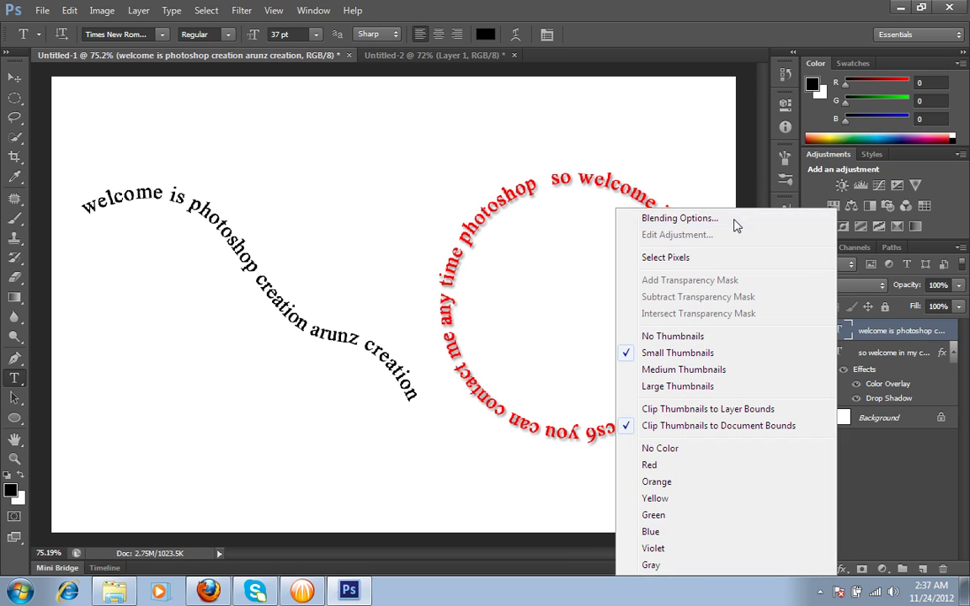
{"action": "left_click", "coordinate": [734, 224]}
{"action": "left_click_drag", "start_coordinate": [530, 128], "coordinate": [664, 90]}
{"action": "left_click", "coordinate": [500, 327]}
{"action": "left_click", "coordinate": [500, 310]}
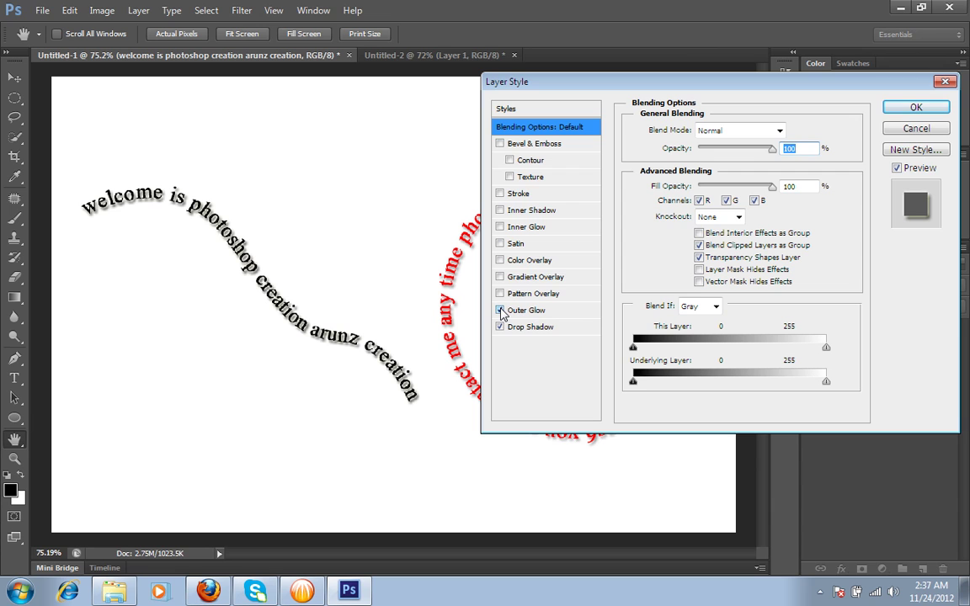
{"action": "left_click", "coordinate": [500, 260]}
Set the Color Overlay colour to bright green in the Color Picker.
{"action": "left_click", "coordinate": [530, 261]}
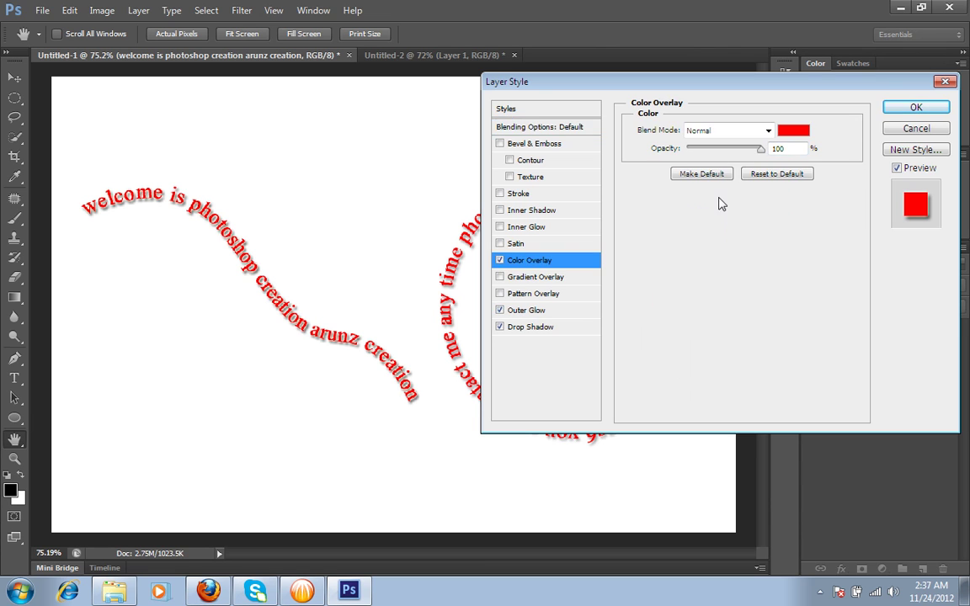
{"action": "left_click", "coordinate": [792, 131]}
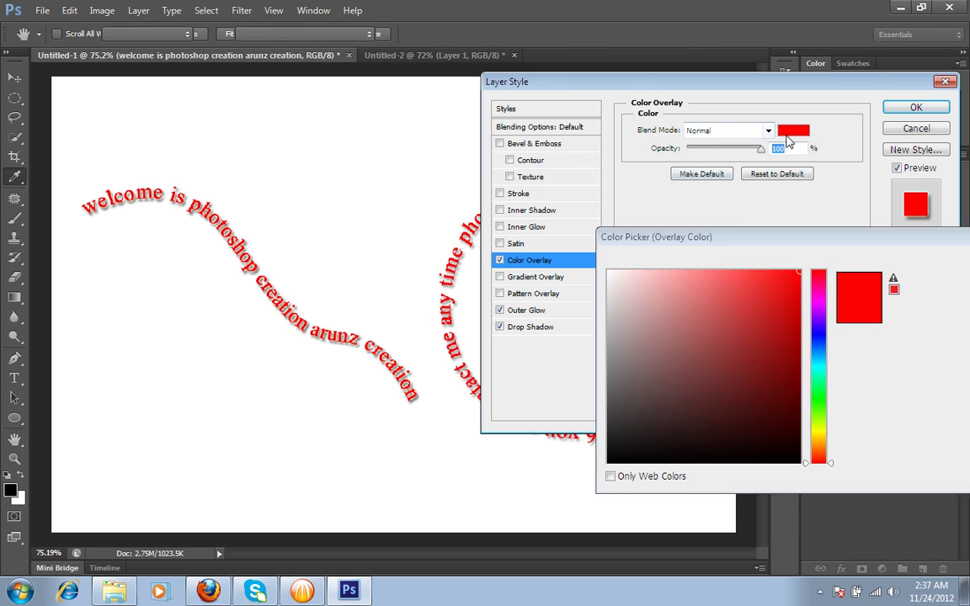
{"action": "left_click", "coordinate": [818, 410]}
{"action": "left_click", "coordinate": [800, 410]}
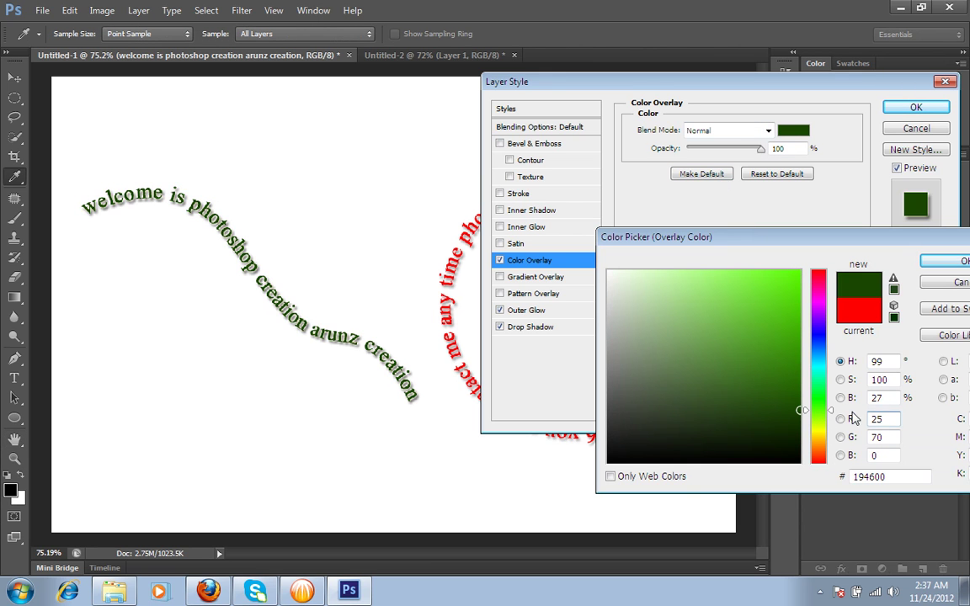
{"action": "left_click", "coordinate": [798, 330]}
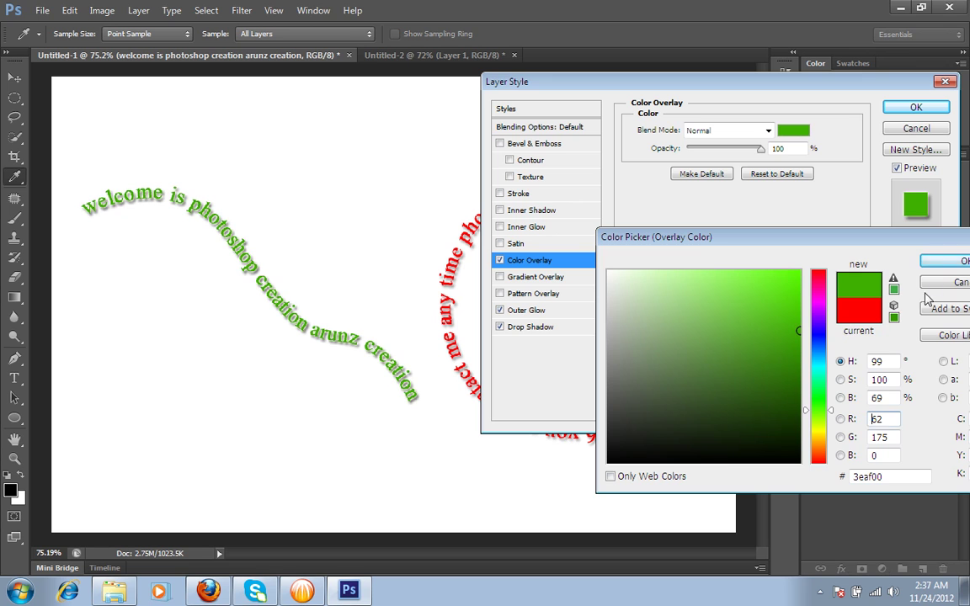
{"action": "left_click", "coordinate": [941, 262]}
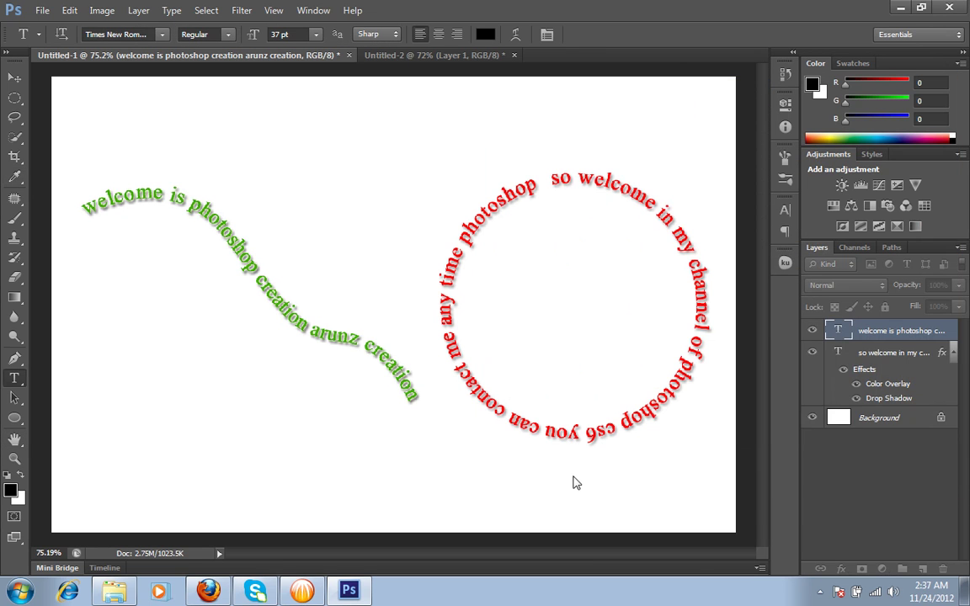